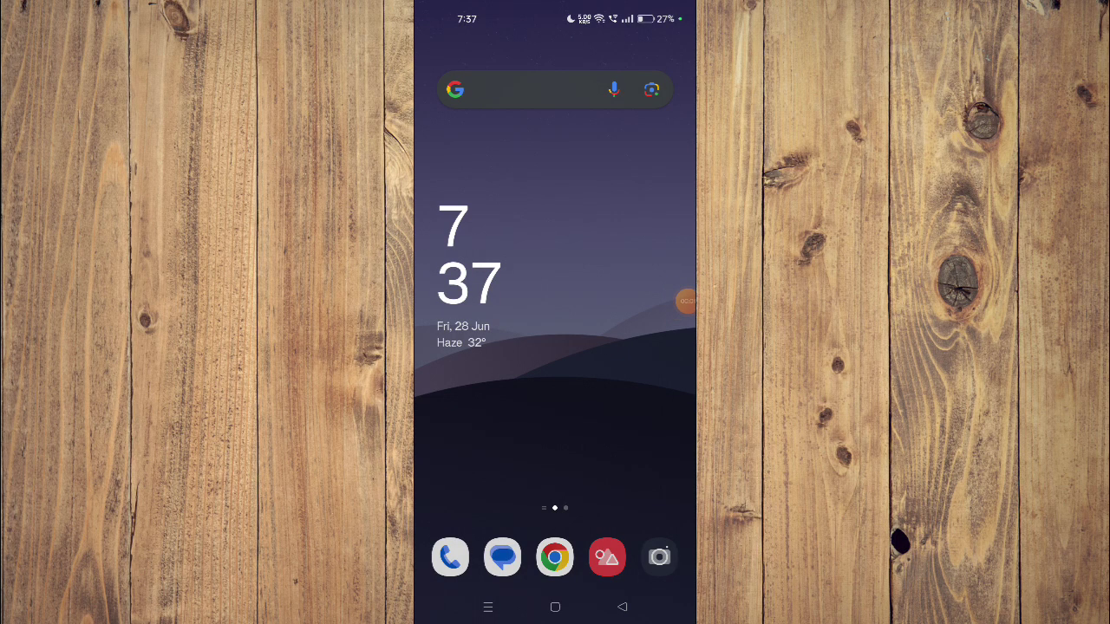
# Clear recent apps, launch the Play Store and search for the copied name 'One – Mobile Banking'.
pyautogui.click(487, 606)
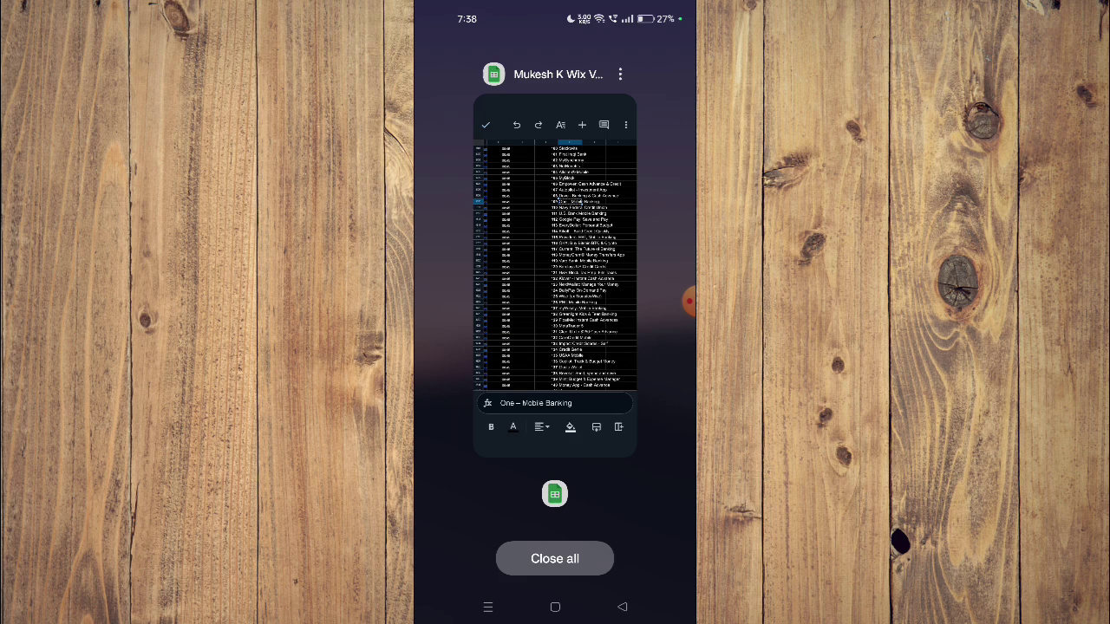
pyautogui.click(555, 607)
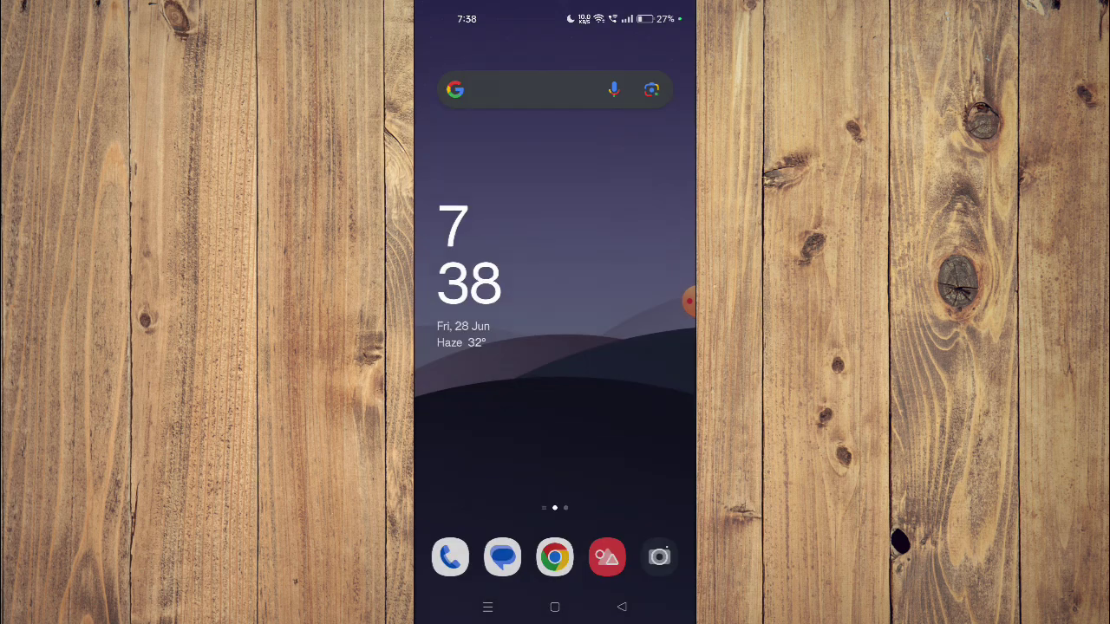
pyautogui.moveTo(624, 347); pyautogui.dragTo(468, 346)
pyautogui.click(501, 433)
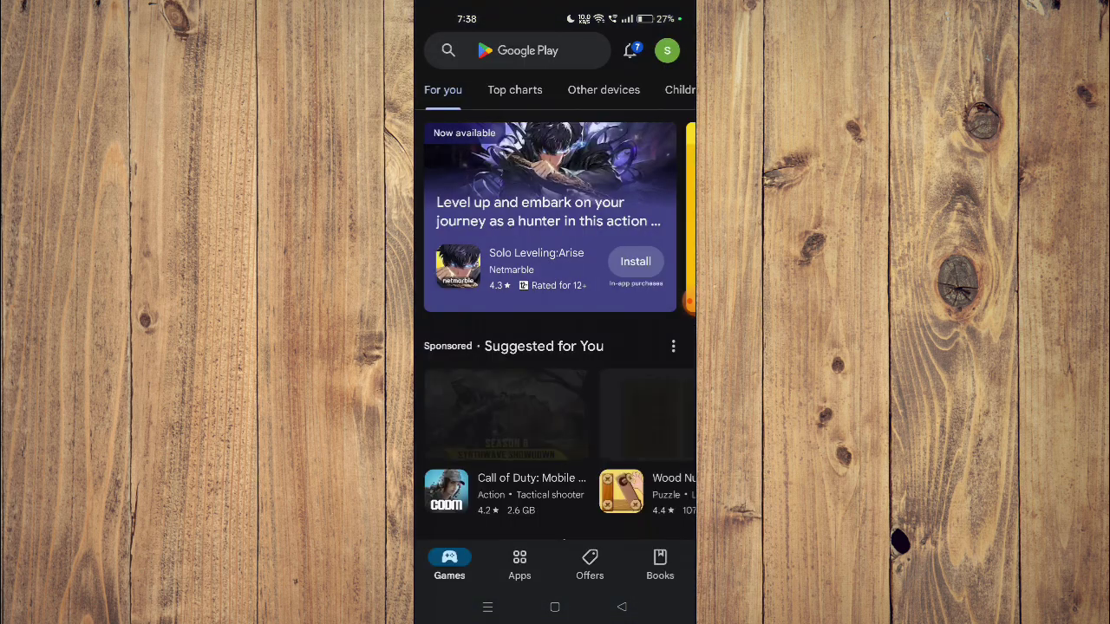
pyautogui.click(537, 47)
pyautogui.click(559, 403)
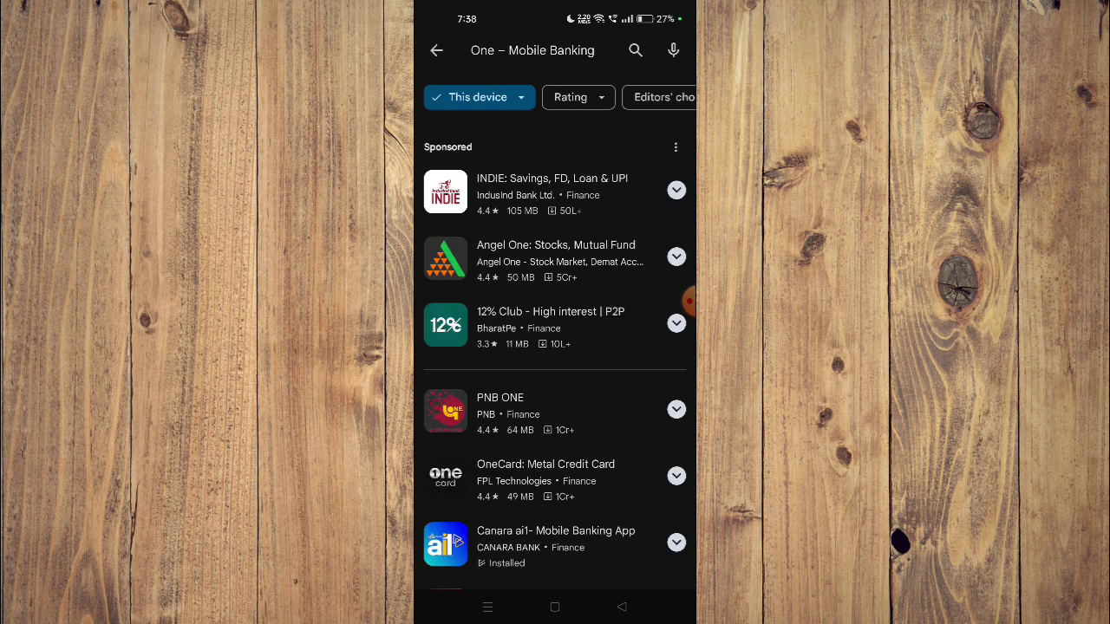
# Open the OneCard: Metal Credit Card listing to check its Install option and data safety details.
pyautogui.click(546, 479)
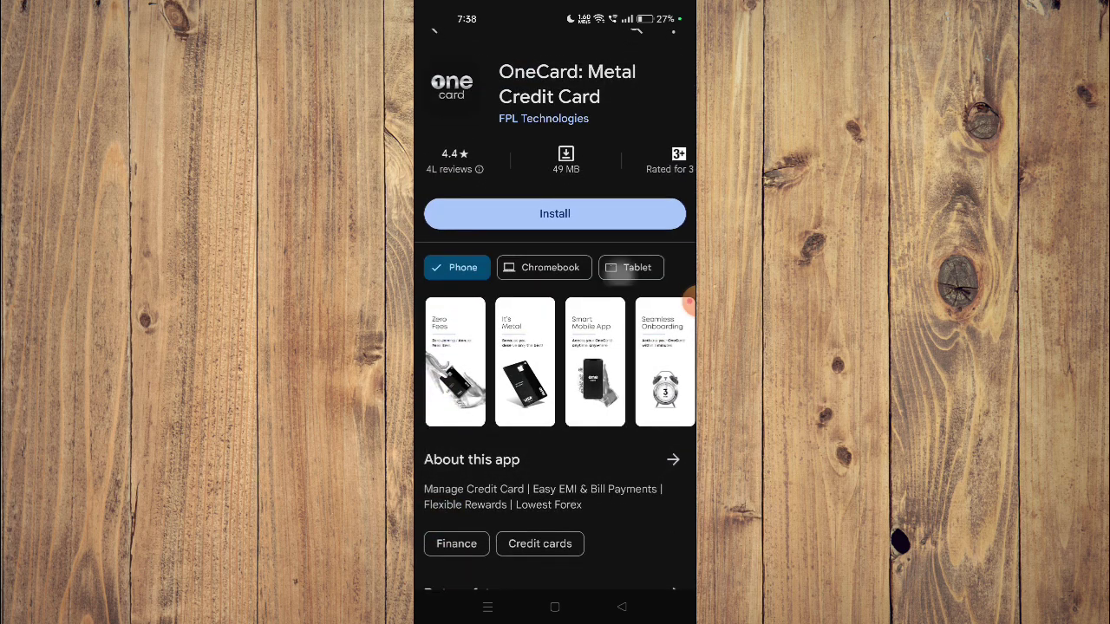
pyautogui.scroll(-5, 555, 347)
pyautogui.scroll(-5, 555, 347)
pyautogui.scroll(4, 555, 347)
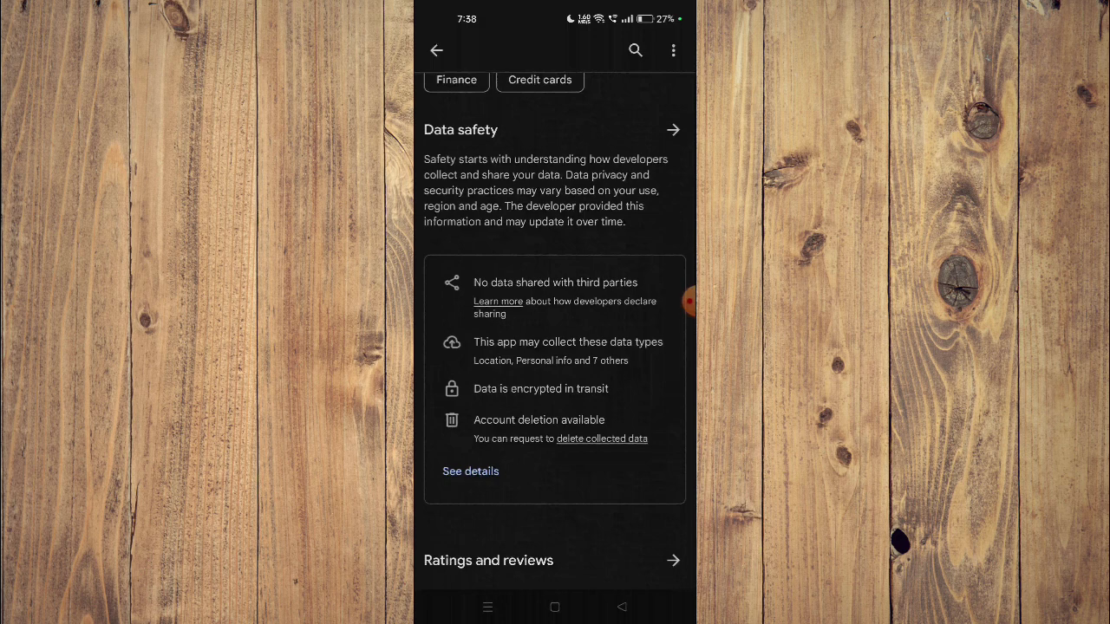
pyautogui.scroll(4, 555, 346)
pyautogui.click(687, 301)
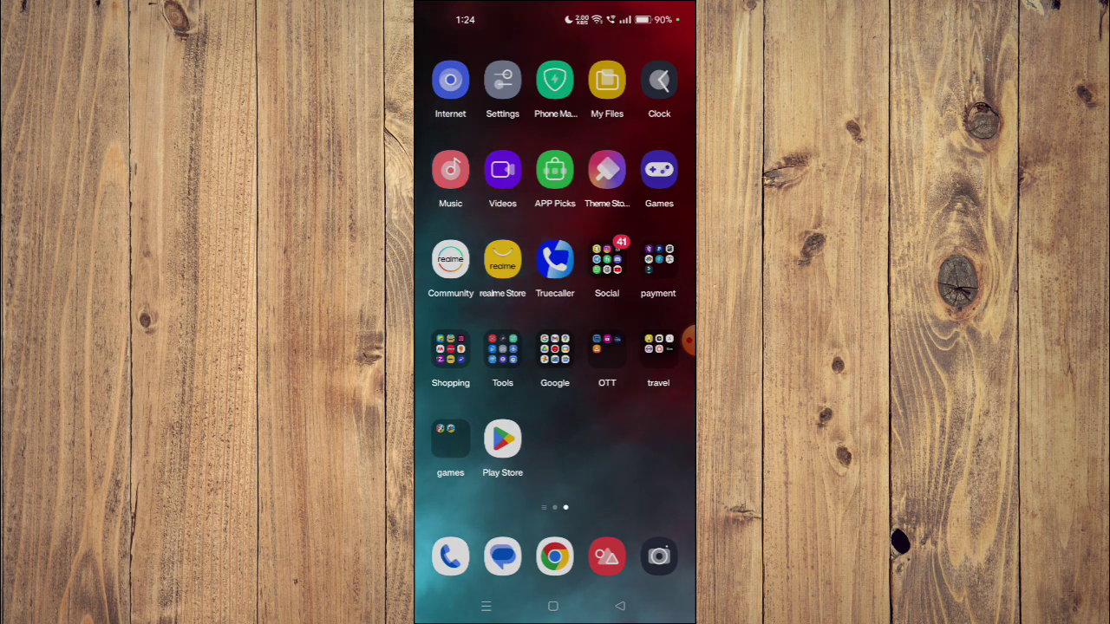
pyautogui.click(687, 342)
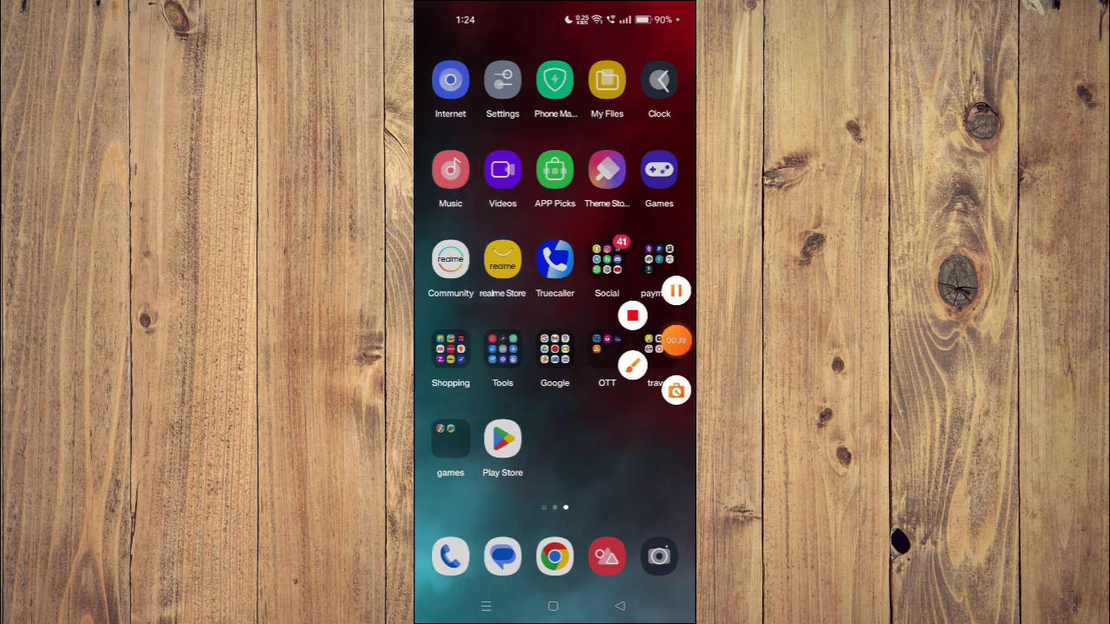